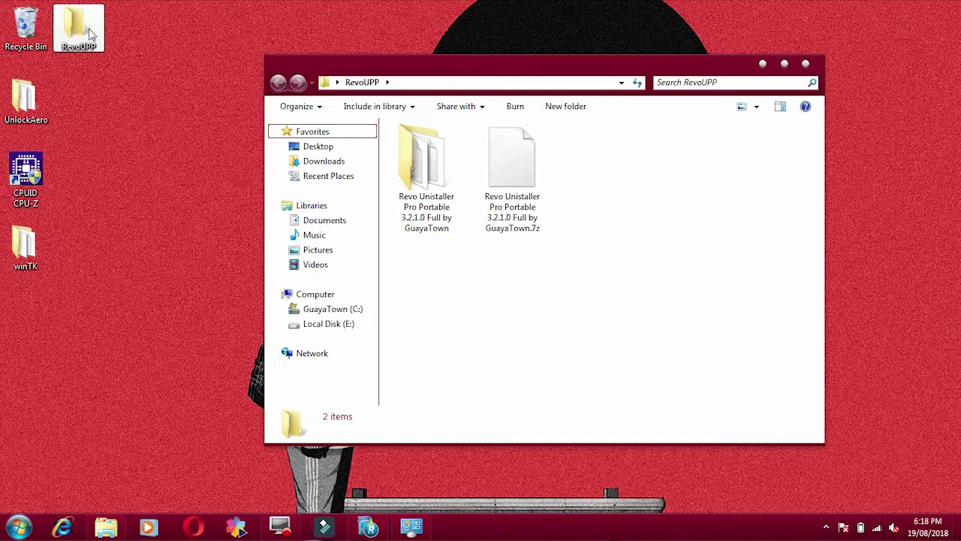
# Step: Maximize the RevoUPP window, open the extracted Revo Unistaller Pro Portable 3.2.1.0 folder and select the RevoUPPort application
pyautogui.click(785, 65)
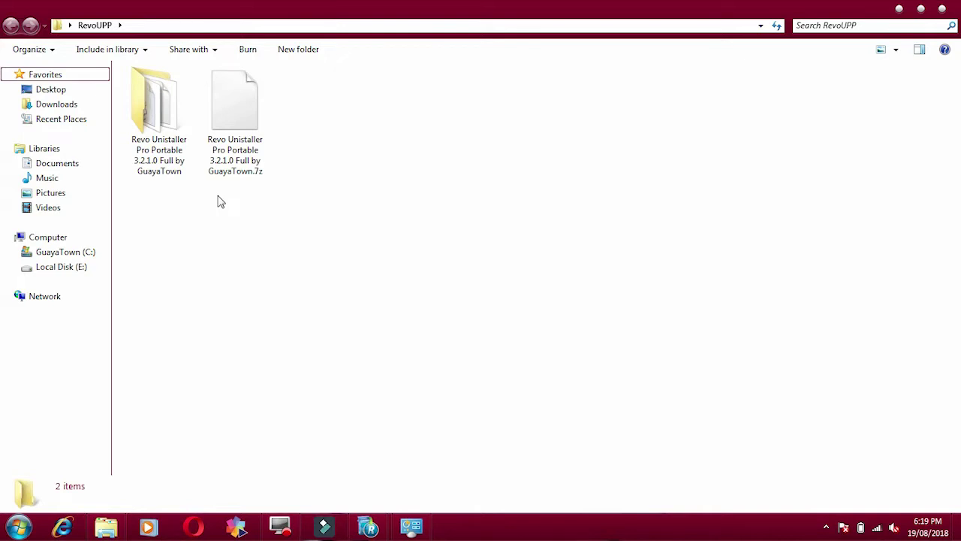
pyautogui.doubleClick(150, 130)
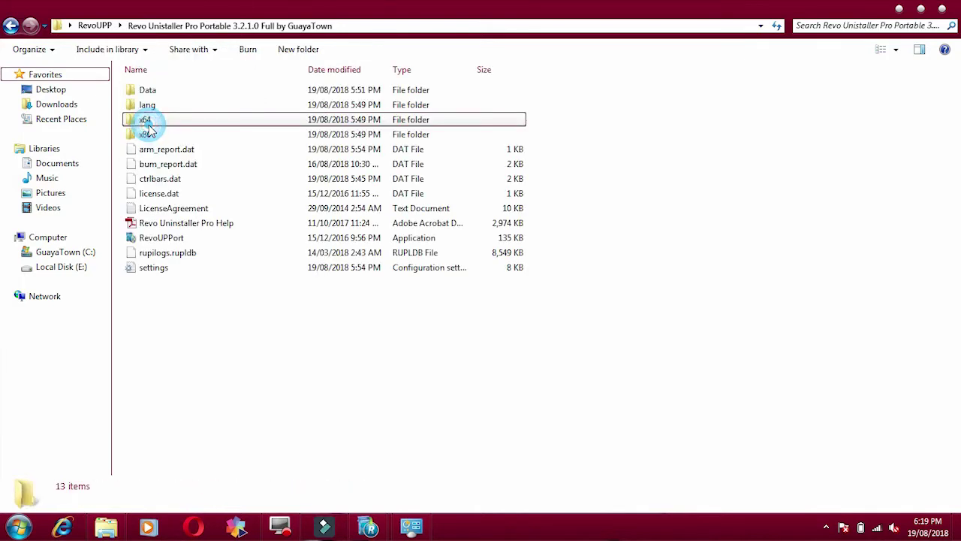
pyautogui.click(161, 237)
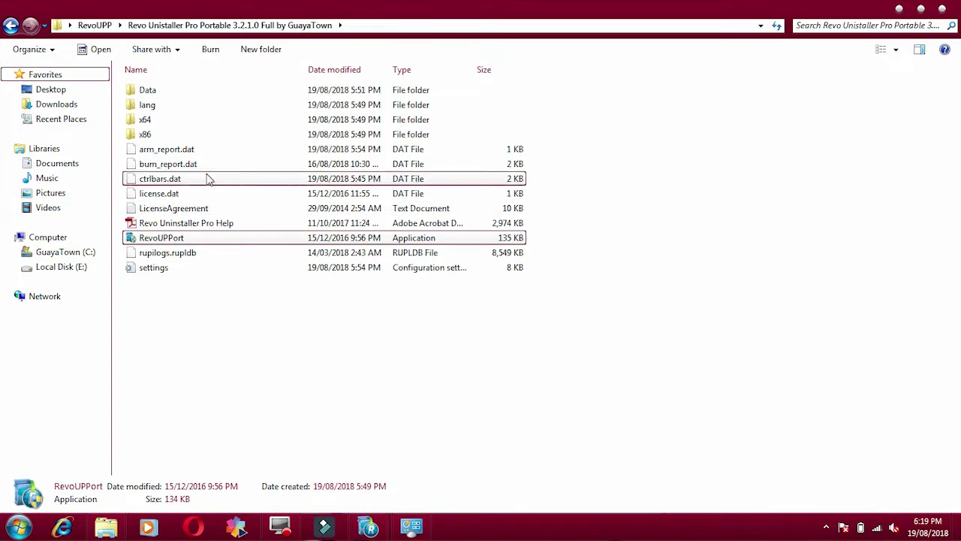
# Step: Look at the extraction options for the .7z archive in the RevoUPP folder, and return to the extracted portable folder
pyautogui.click(10, 26)
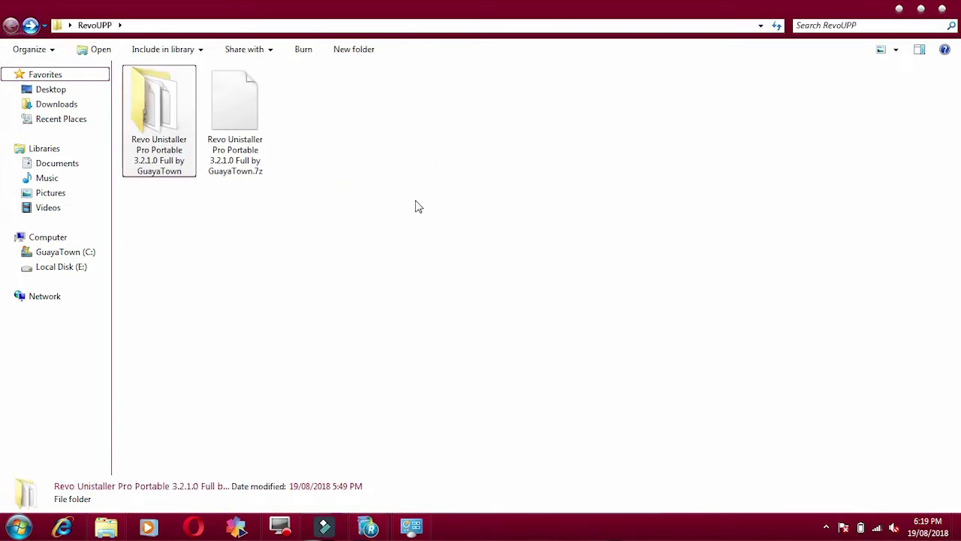
pyautogui.click(235, 112)
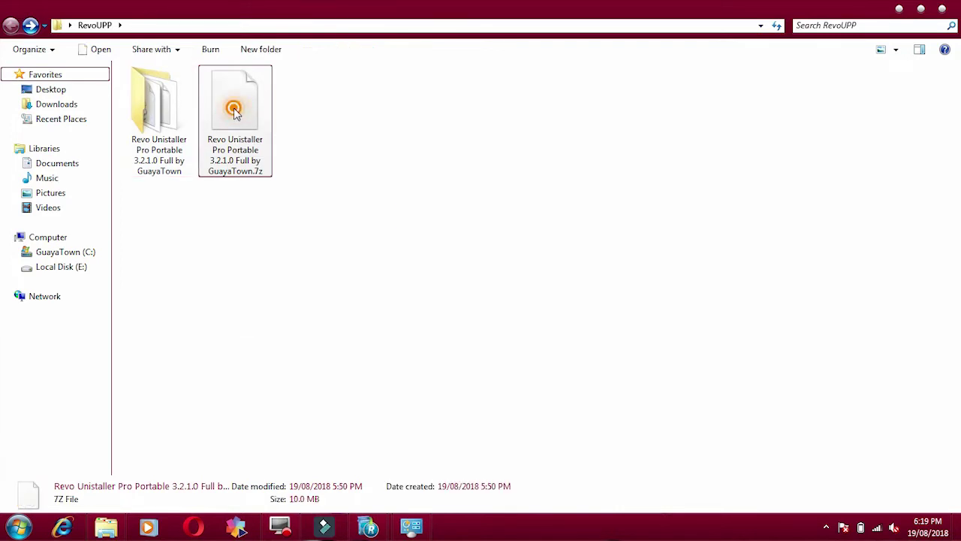
pyautogui.rightClick(235, 112)
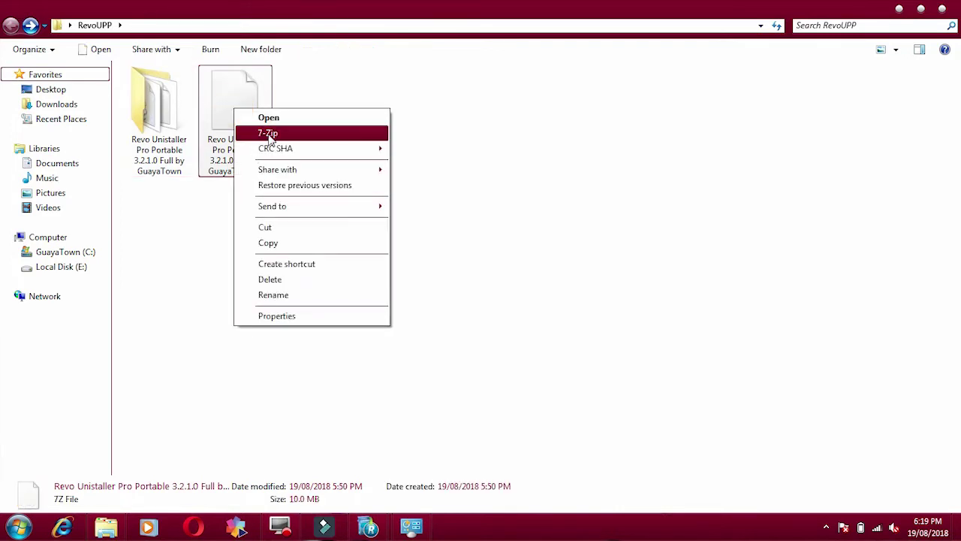
pyautogui.doubleClick(178, 124)
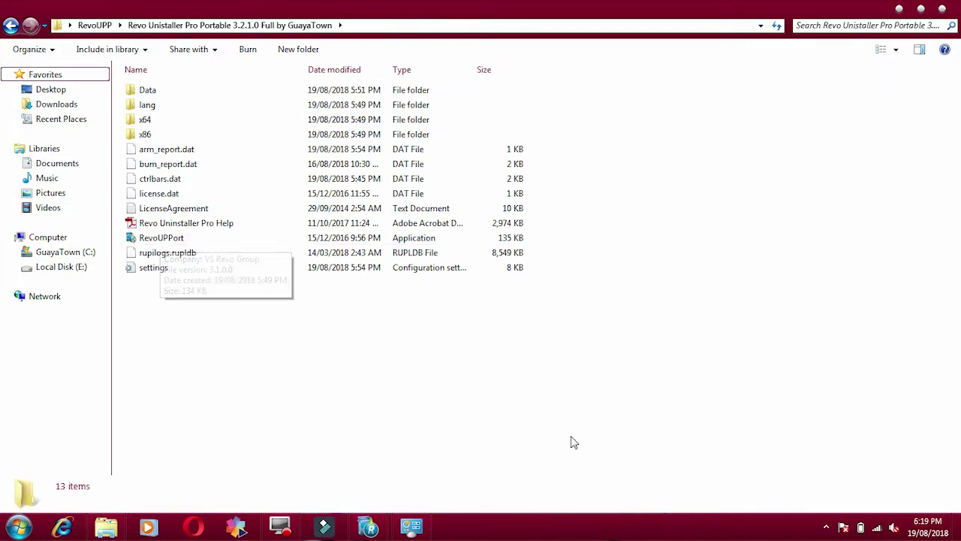
# Step: Switch to Revo Uninstaller Pro and uninstall CPUID CPU-Z 1.84 from the list of all programs, confirming its complete removal
pyautogui.click(368, 525)
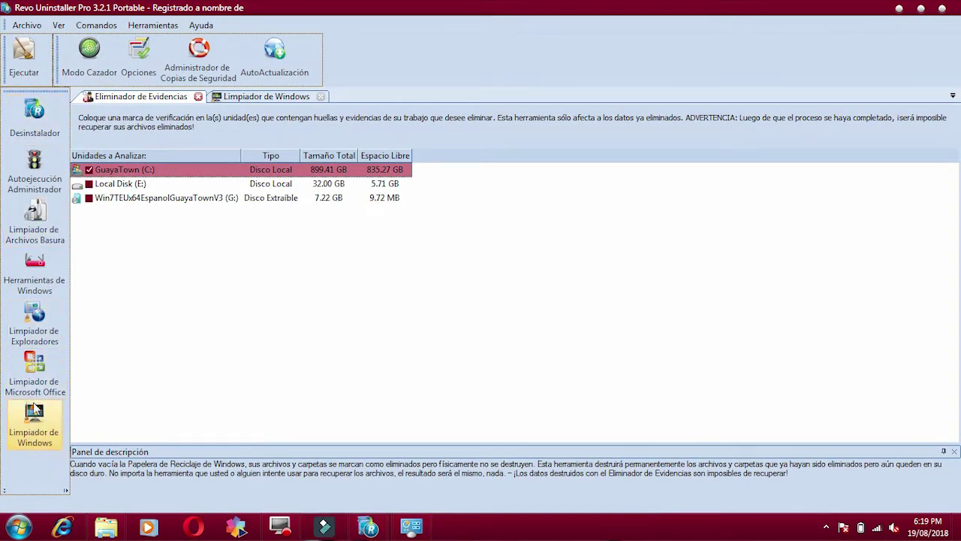
pyautogui.click(34, 128)
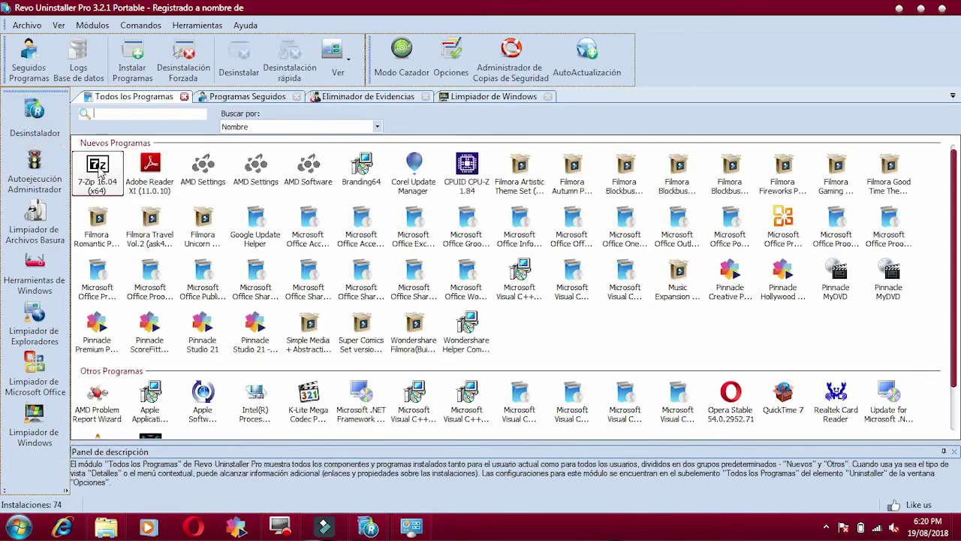
pyautogui.moveTo(460, 175)
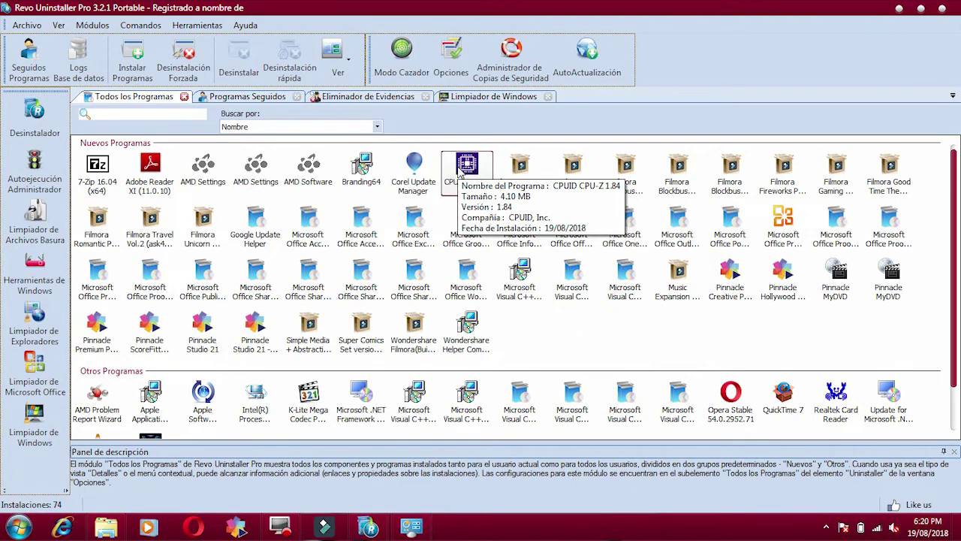
pyautogui.click(461, 171)
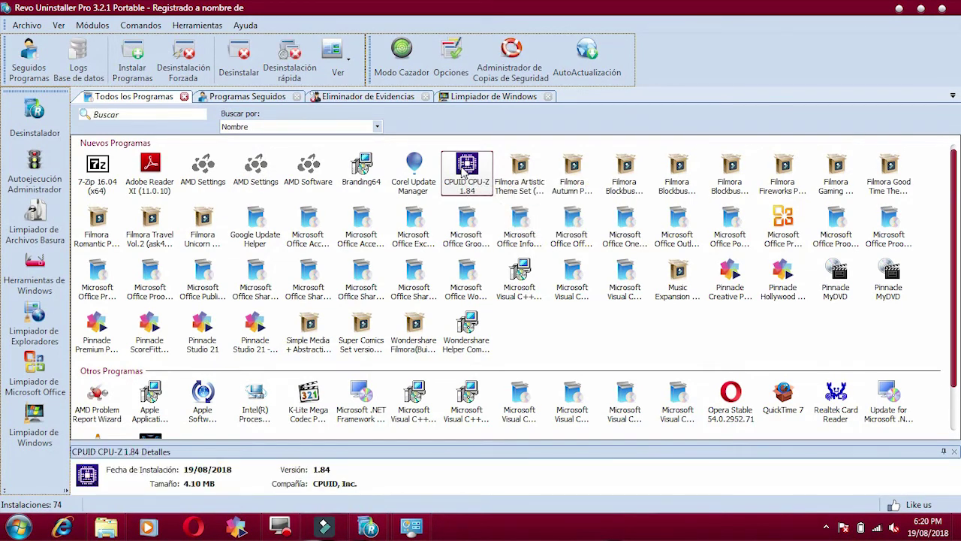
pyautogui.rightClick(463, 172)
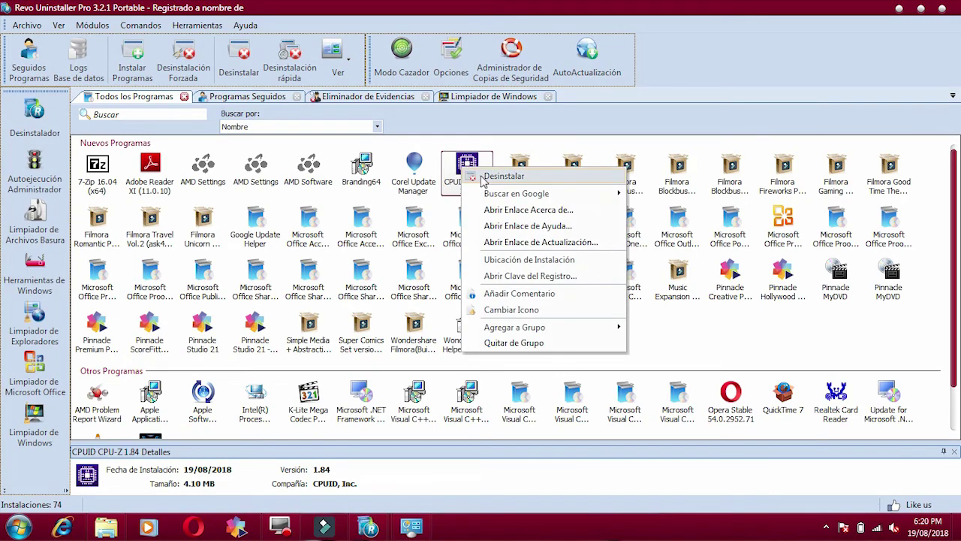
pyautogui.click(481, 176)
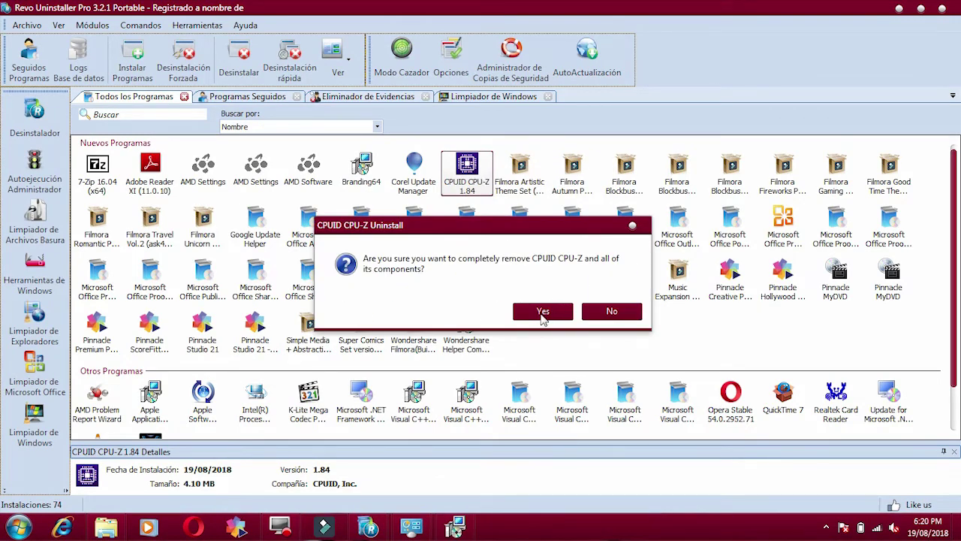
pyautogui.click(542, 312)
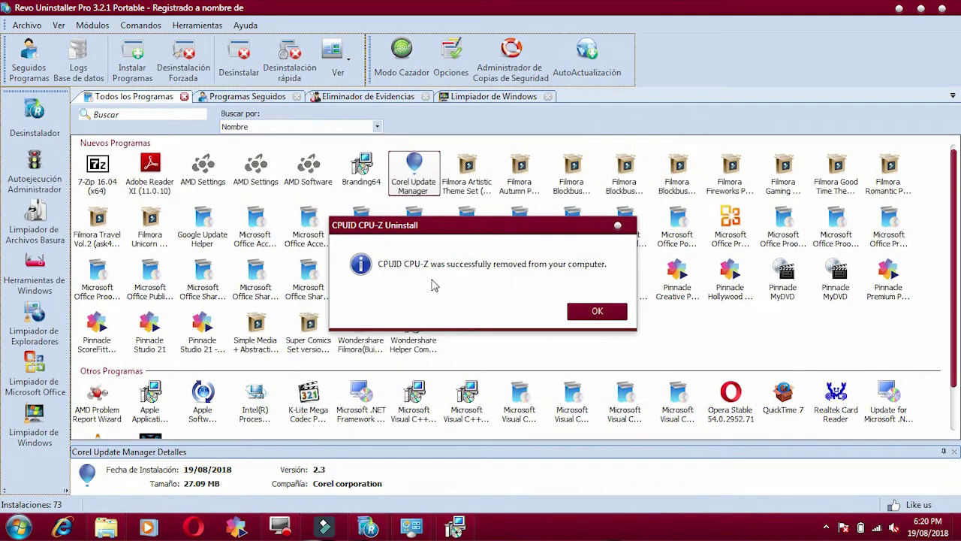
pyautogui.click(598, 311)
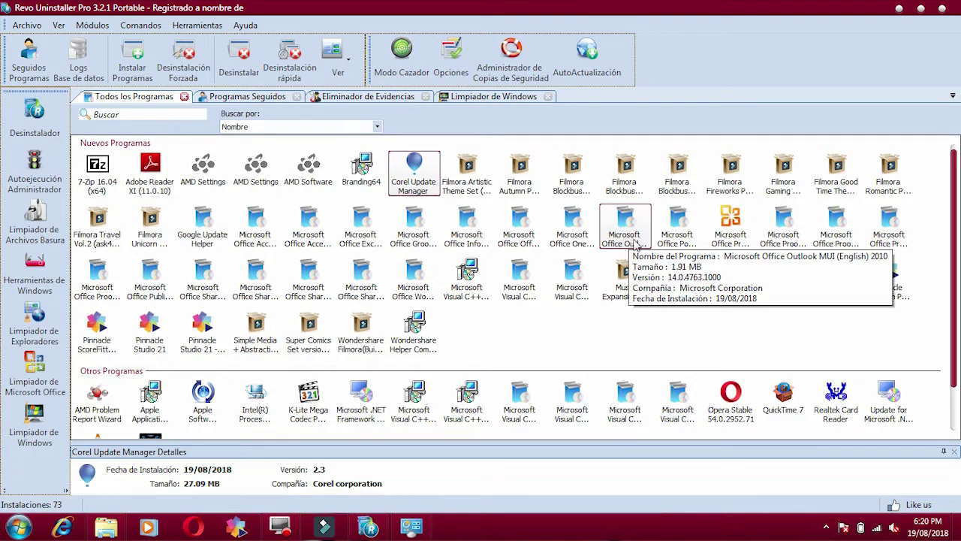
# Step: Disable autostart for every entry in the autorun manager except Intel(R) HD Graphics Control Panel Service
pyautogui.click(34, 169)
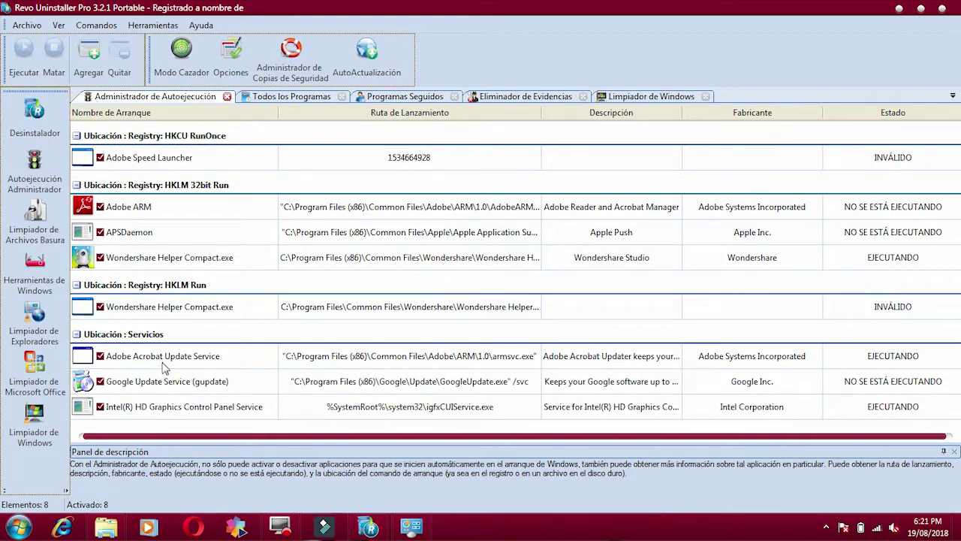
pyautogui.click(101, 159)
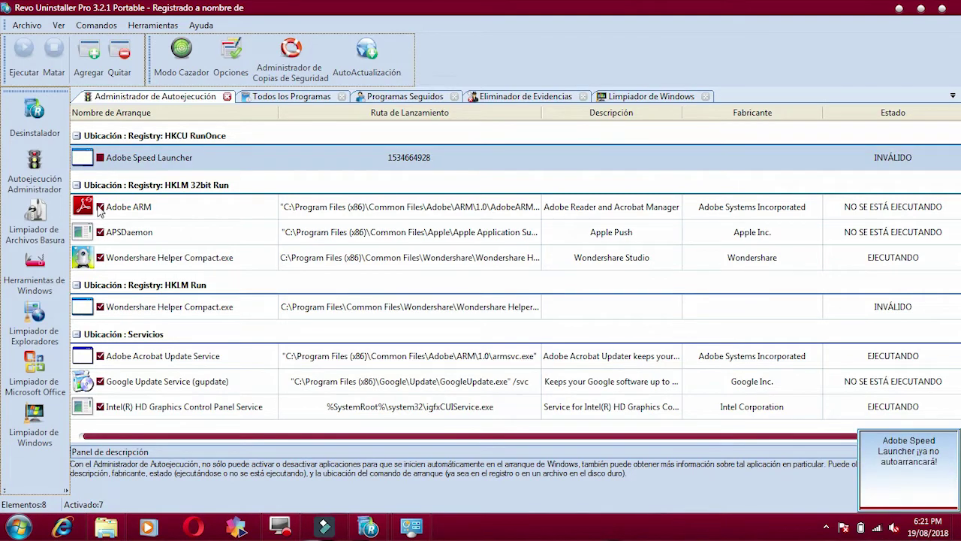
pyautogui.click(100, 207)
pyautogui.click(99, 232)
pyautogui.click(100, 258)
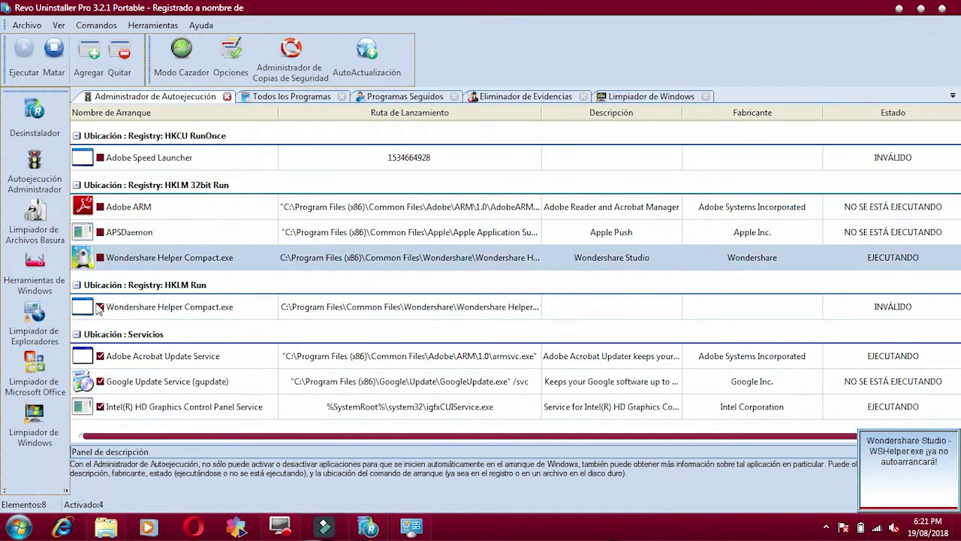
pyautogui.click(100, 306)
pyautogui.click(100, 356)
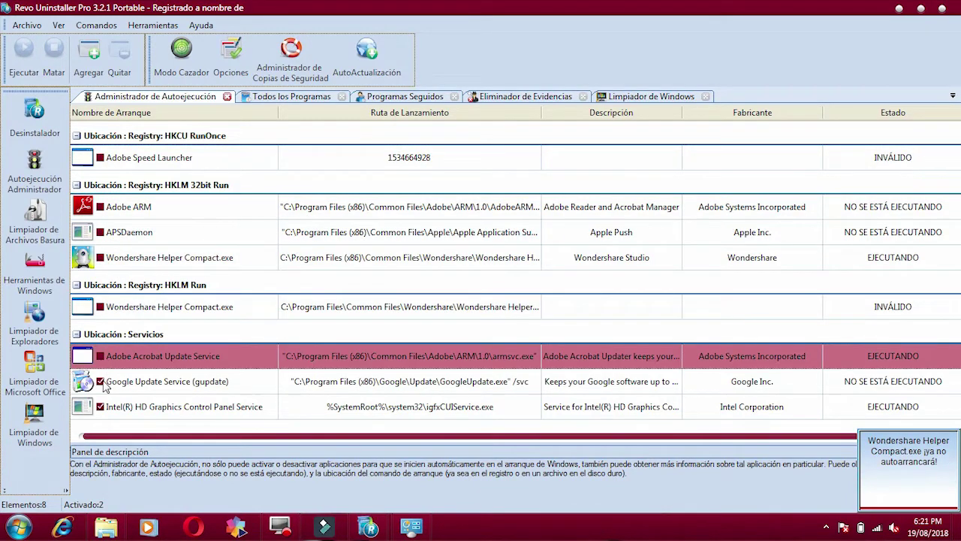
pyautogui.click(100, 382)
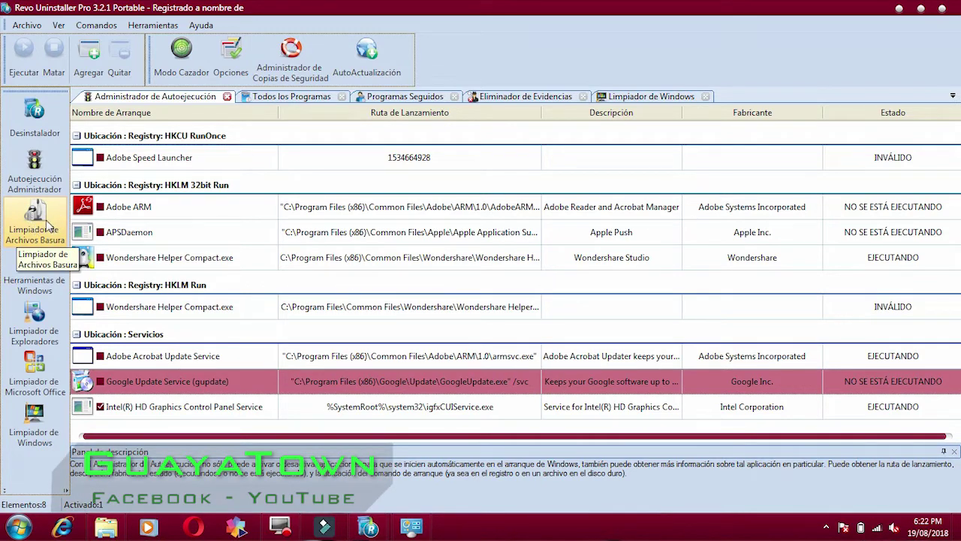
# Step: Scan the GuayaTown (C:) drive with the junk files cleaner and delete all the junk files found
pyautogui.click(47, 226)
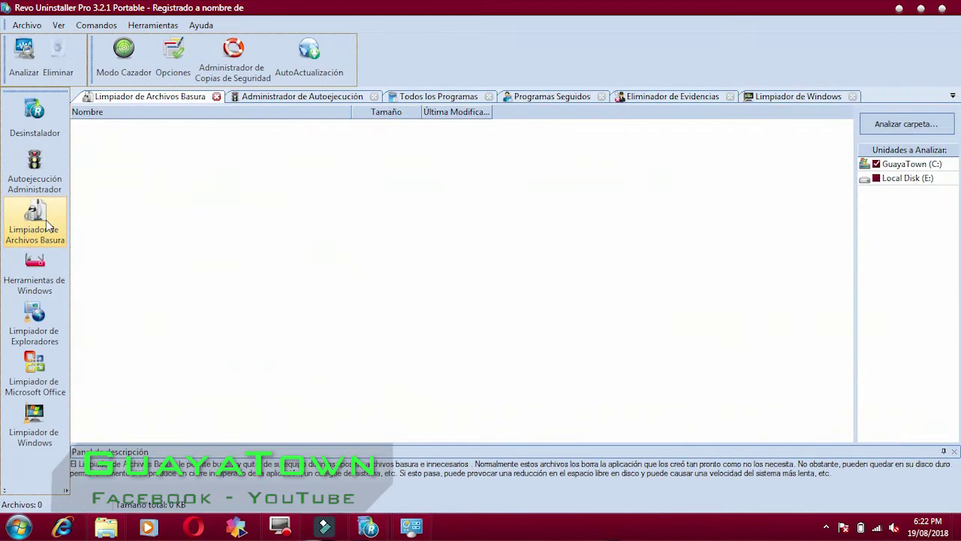
pyautogui.click(905, 167)
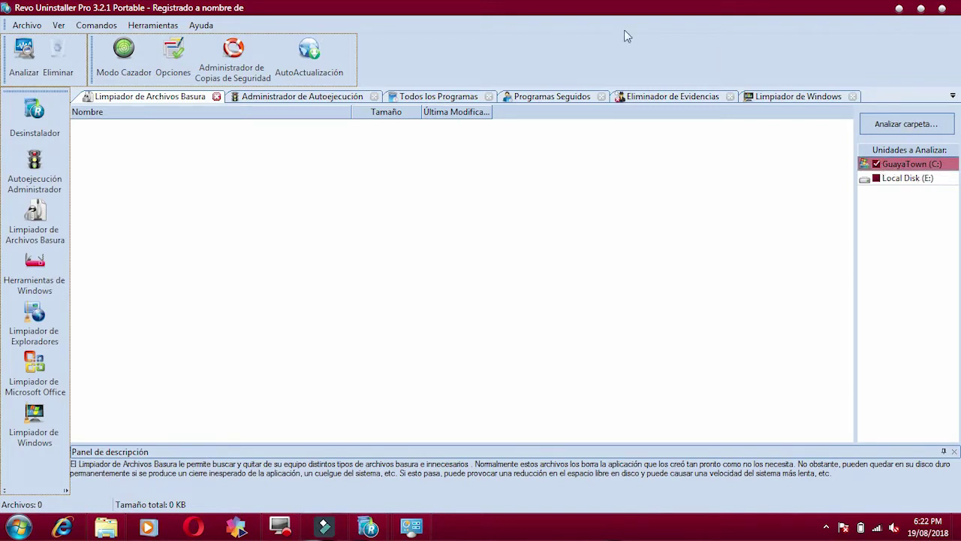
pyautogui.click(17, 72)
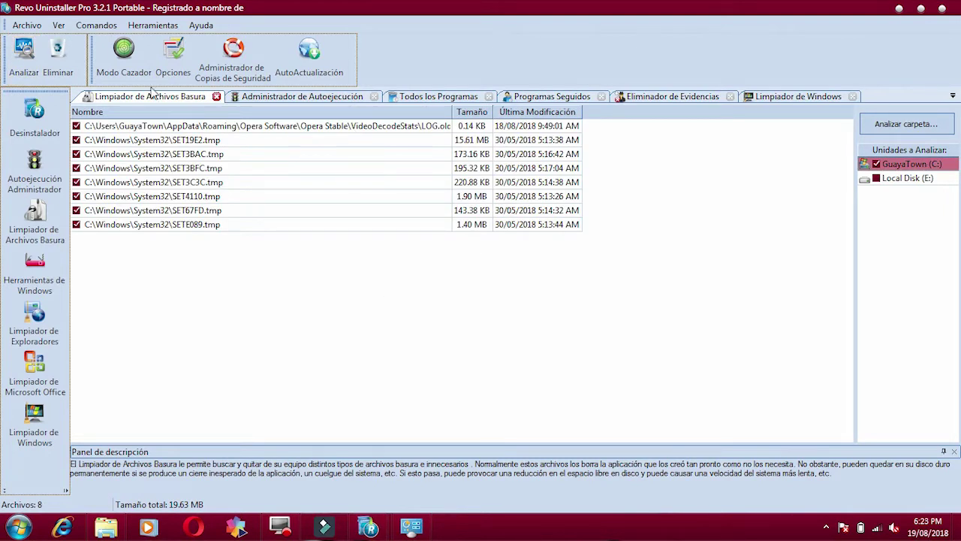
pyautogui.click(57, 67)
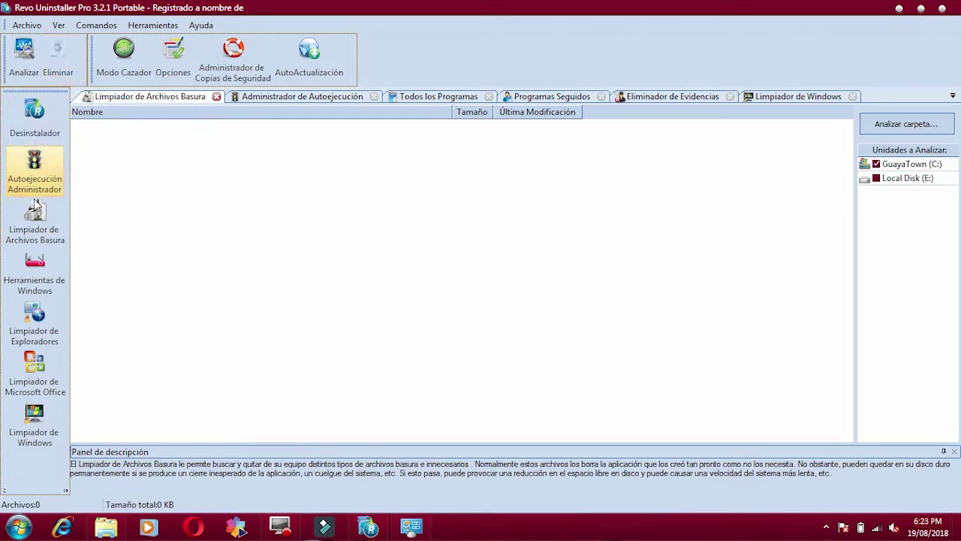
# Step: View the available Windows tools, and erase all browser history data in the browser cleaner with Chrome's session history also included
pyautogui.click(42, 277)
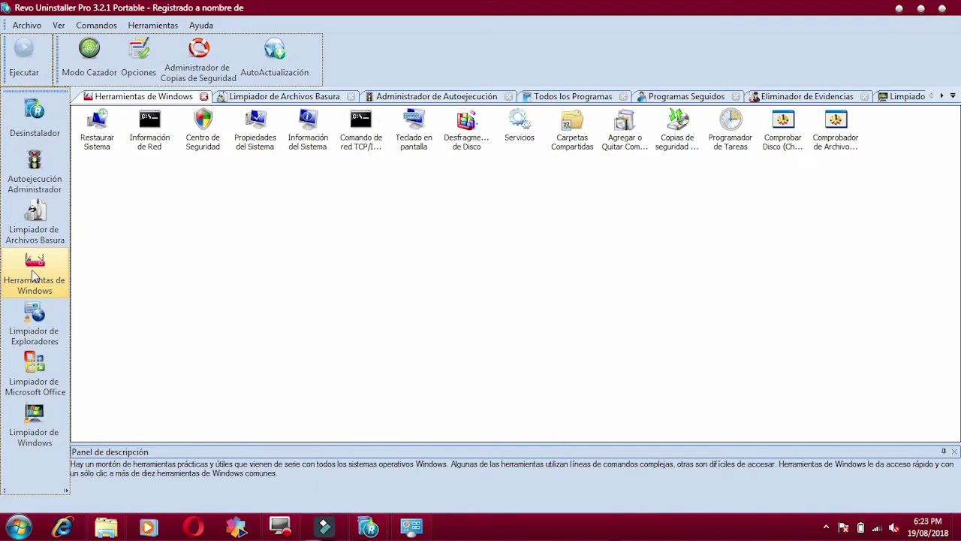
pyautogui.click(40, 328)
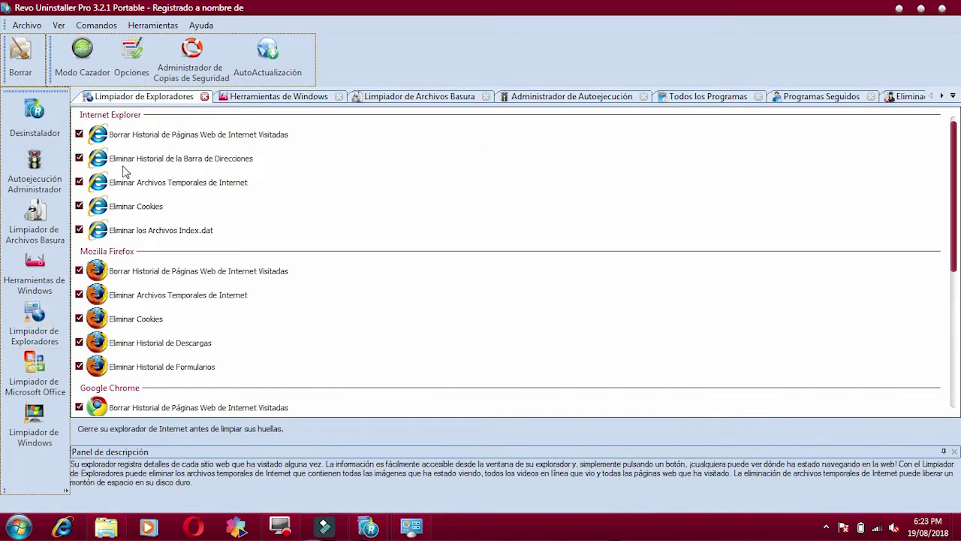
pyautogui.scroll(-4, 134, 269)
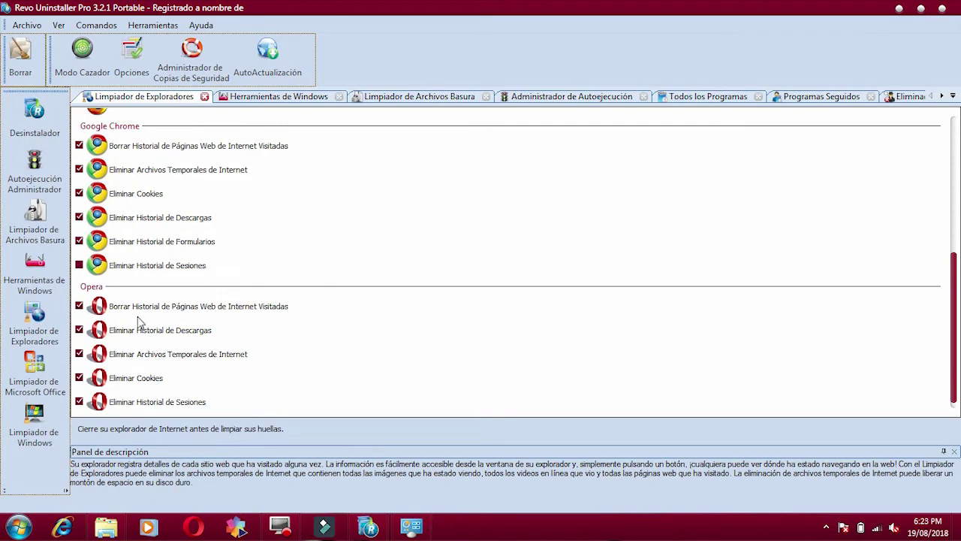
pyautogui.scroll(4, 141, 325)
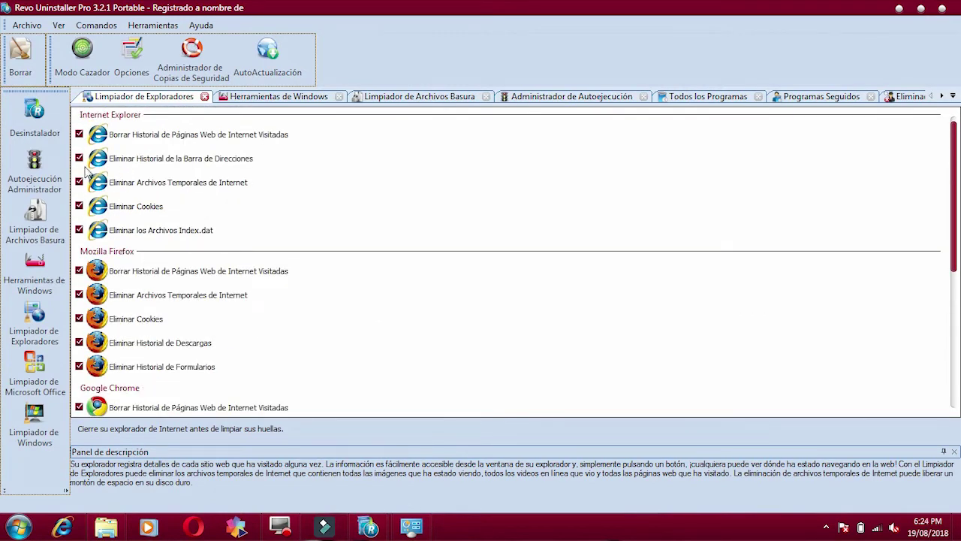
pyautogui.scroll(-2, 84, 394)
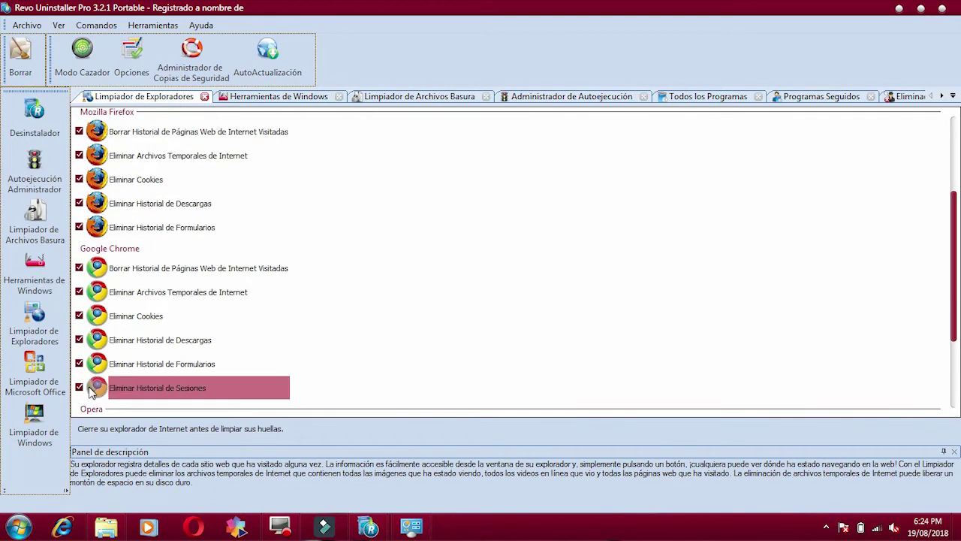
pyautogui.click(23, 72)
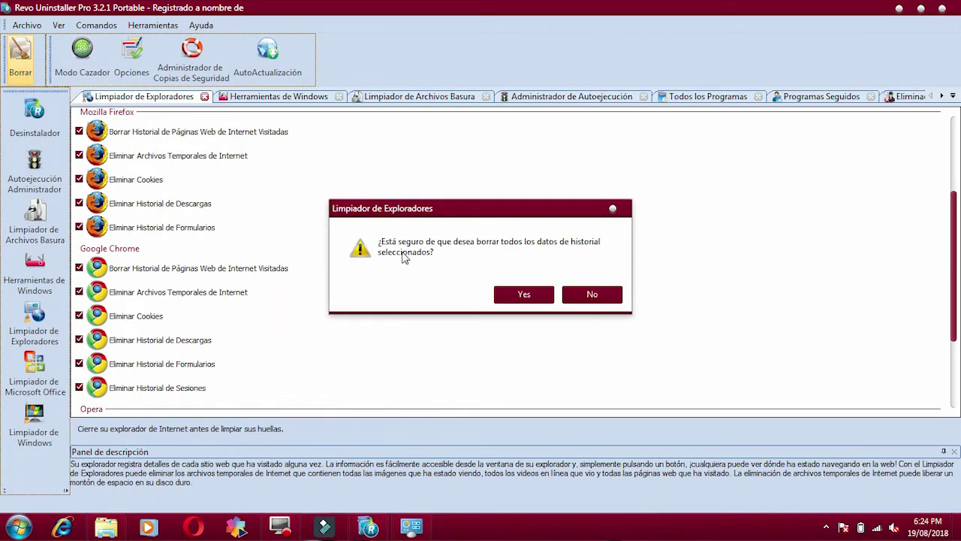
pyautogui.click(522, 296)
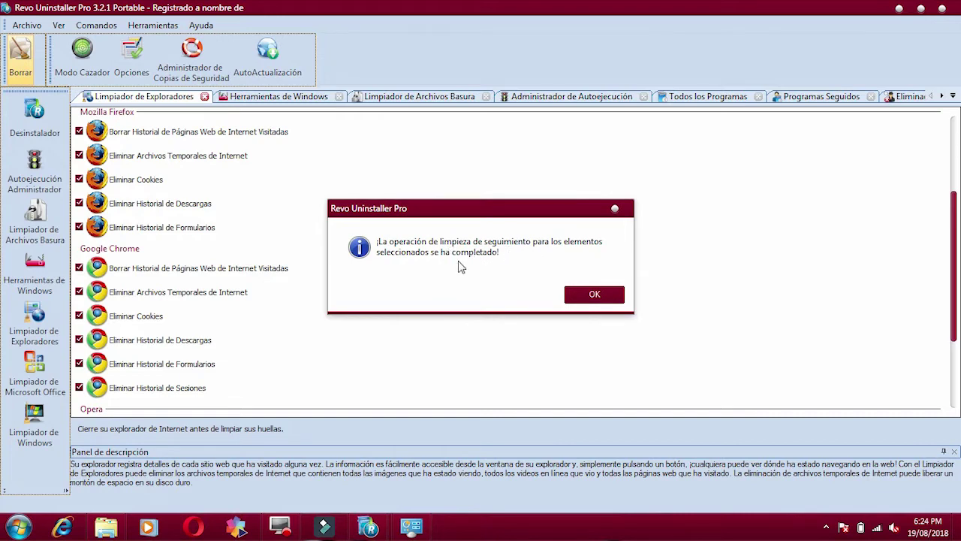
pyautogui.click(594, 294)
# Step: Erase the recent document history of Word, Excel, Access, PowerPoint and FrontPage with the Microsoft Office cleaner
pyautogui.click(28, 379)
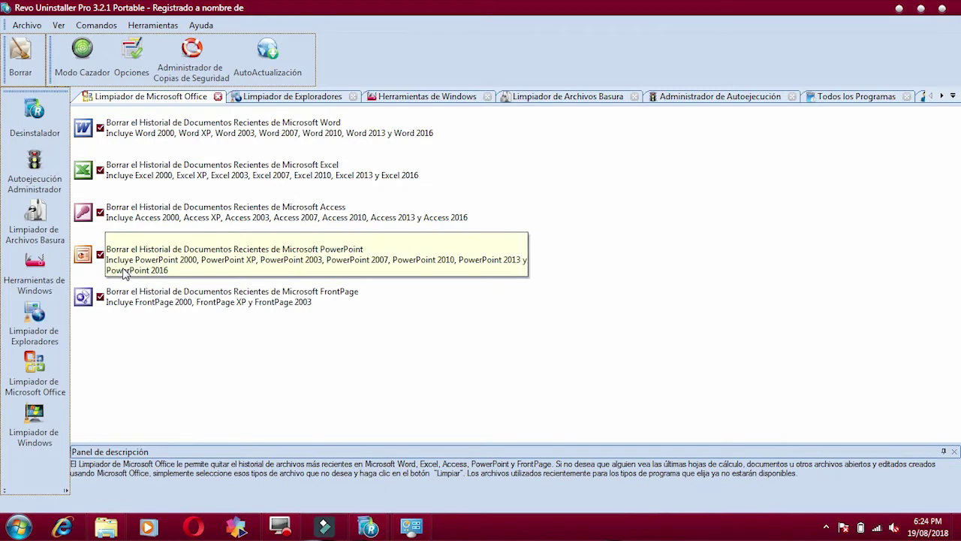
pyautogui.click(30, 71)
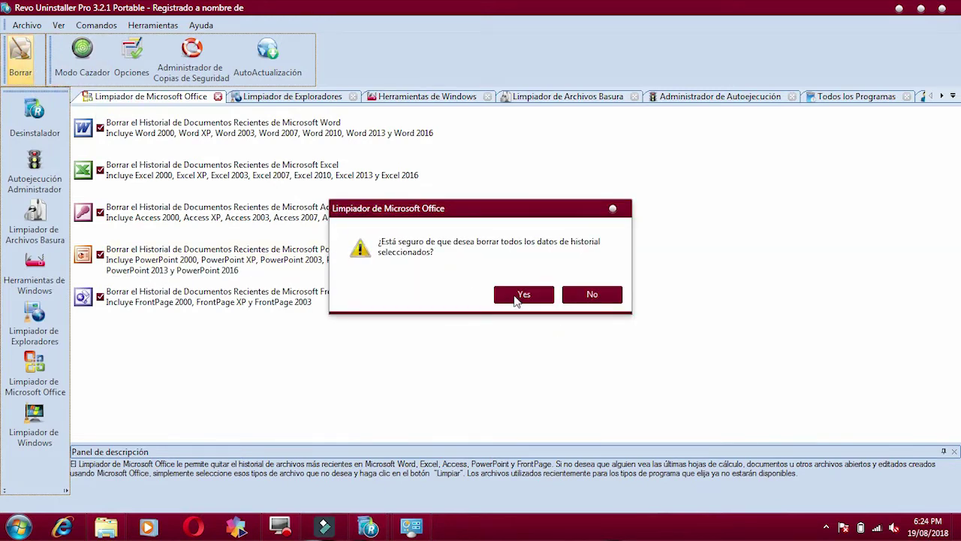
pyautogui.click(516, 297)
pyautogui.click(578, 299)
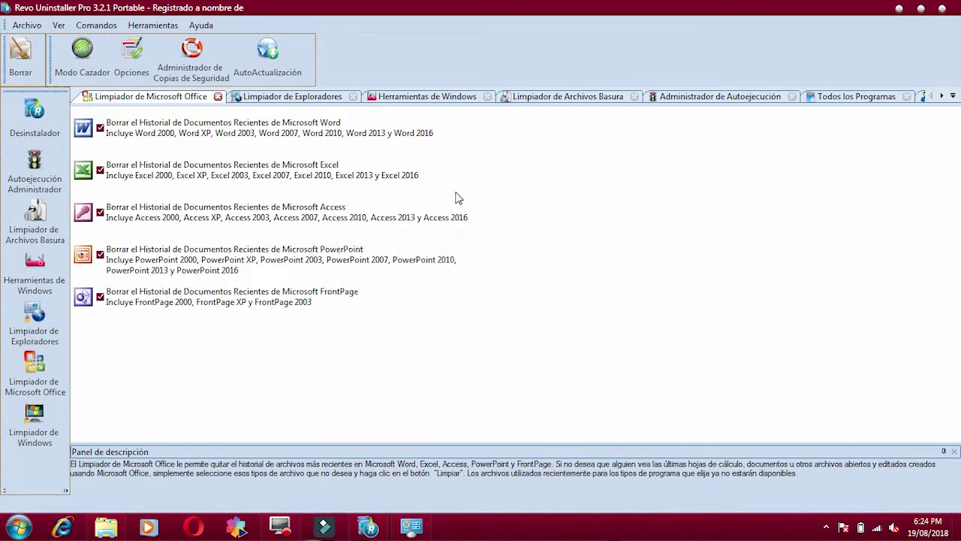
# Step: Erase all history traces and leftover local disk items, including clipboard, Recycle Bin and temporary files, with the Windows cleaner
pyautogui.click(41, 435)
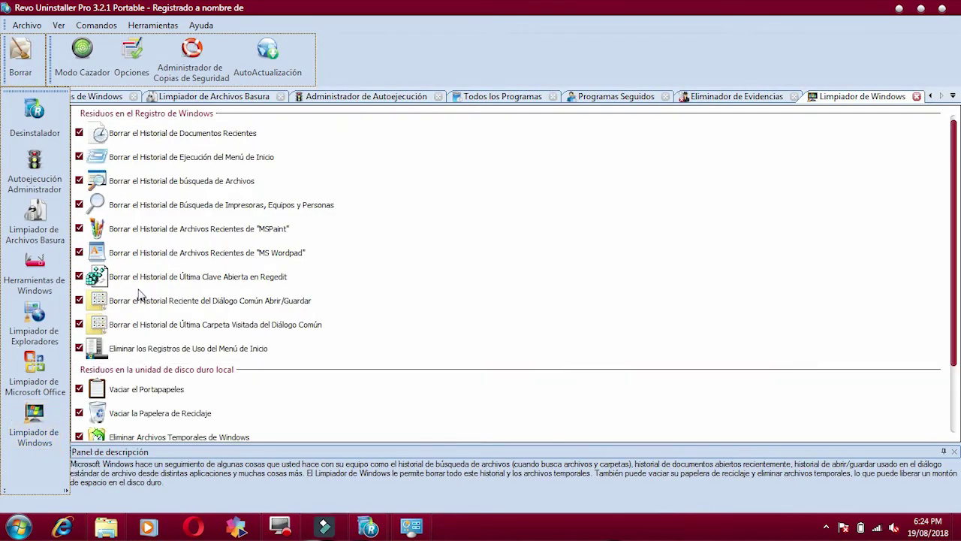
pyautogui.scroll(-3, 130, 244)
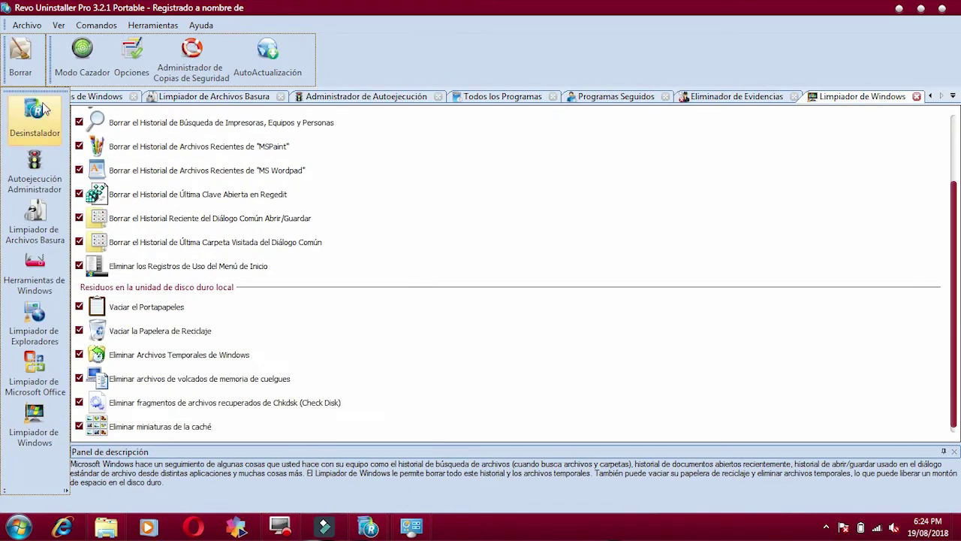
pyautogui.click(26, 71)
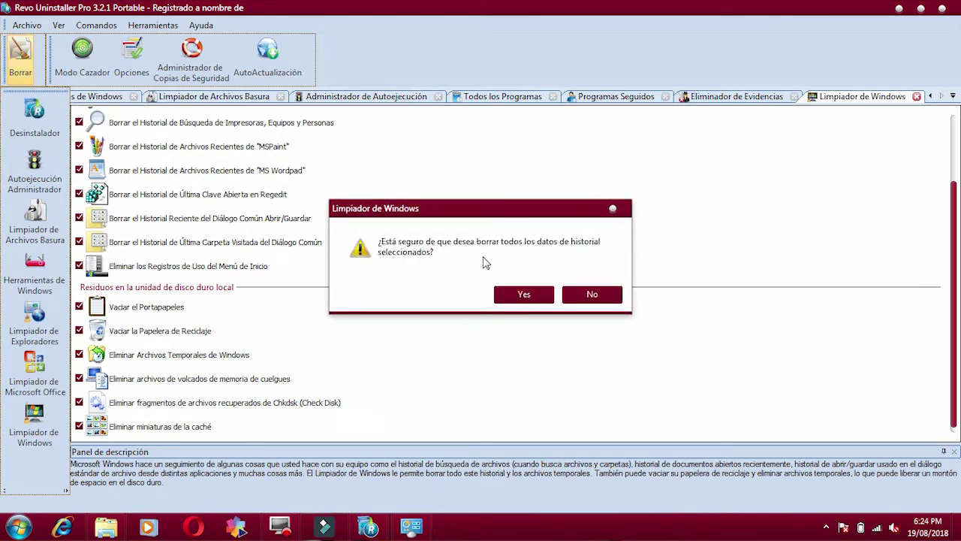
pyautogui.click(524, 294)
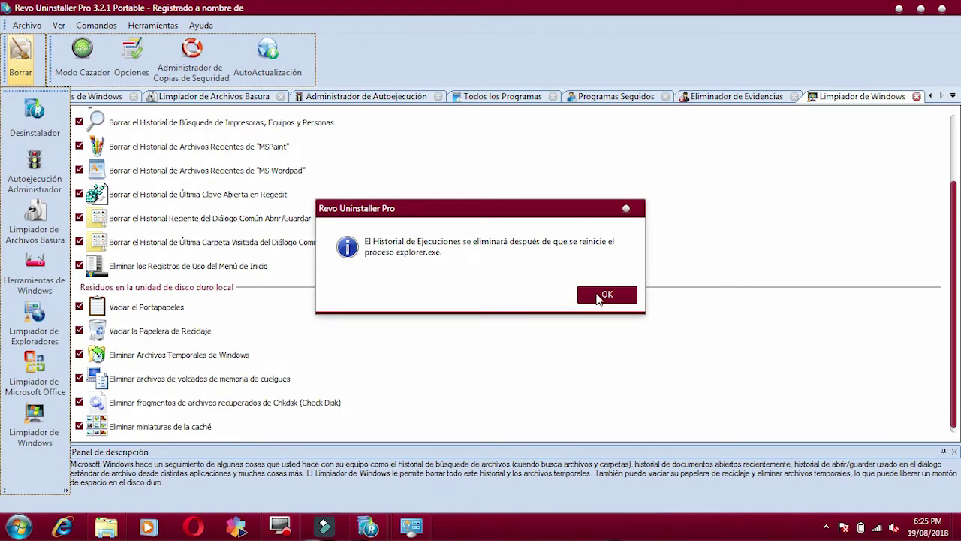
pyautogui.click(603, 295)
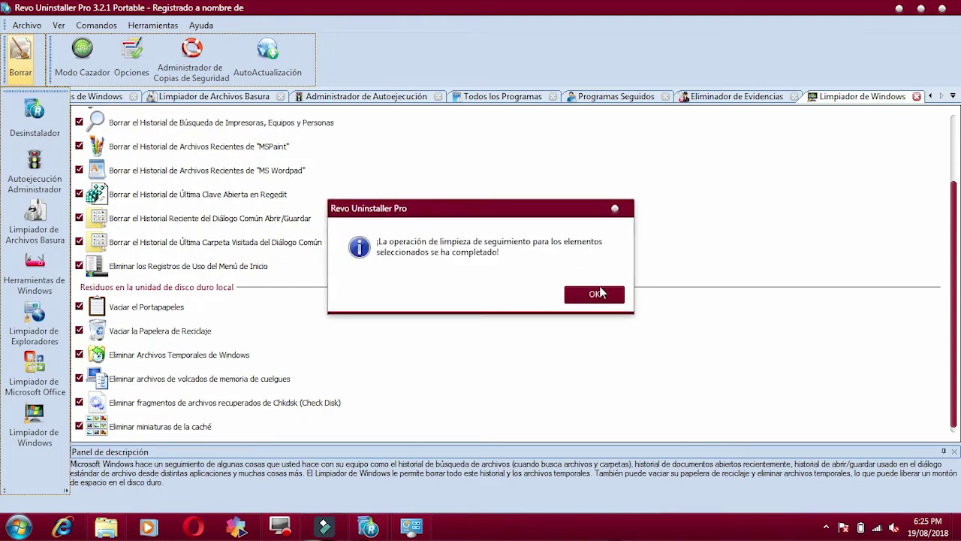
pyautogui.click(596, 296)
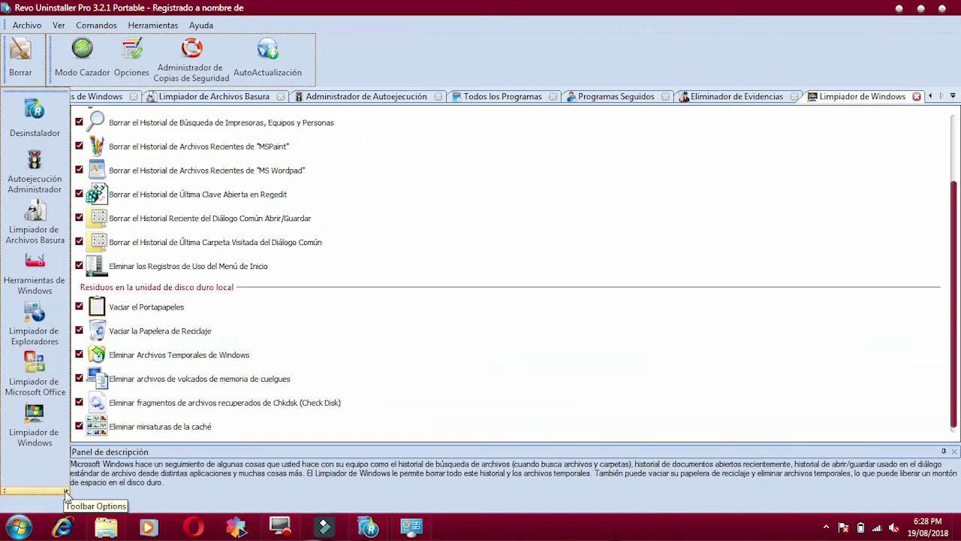
# Step: Destroy the remaining traces of already deleted files on only the GuayaTown (C:) drive with the evidence remover
pyautogui.click(66, 492)
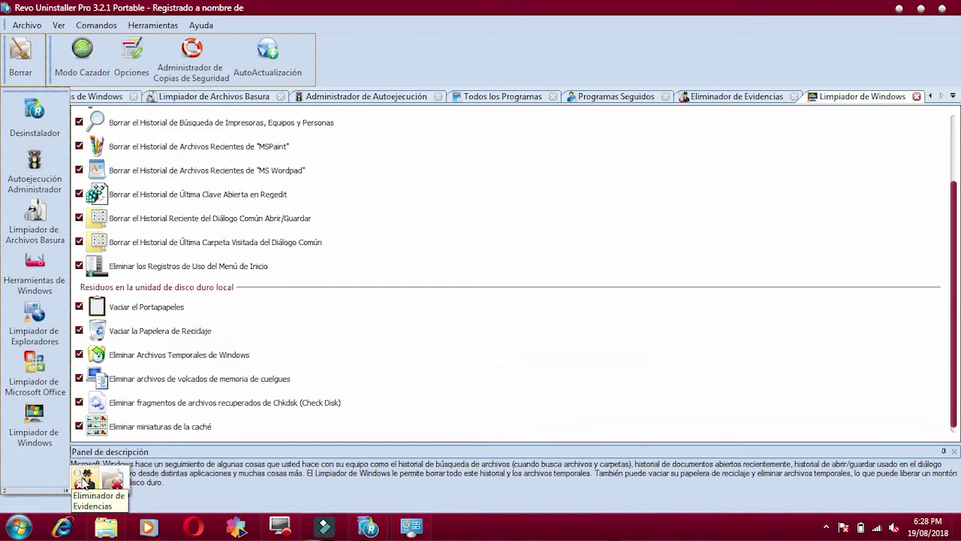
pyautogui.click(85, 480)
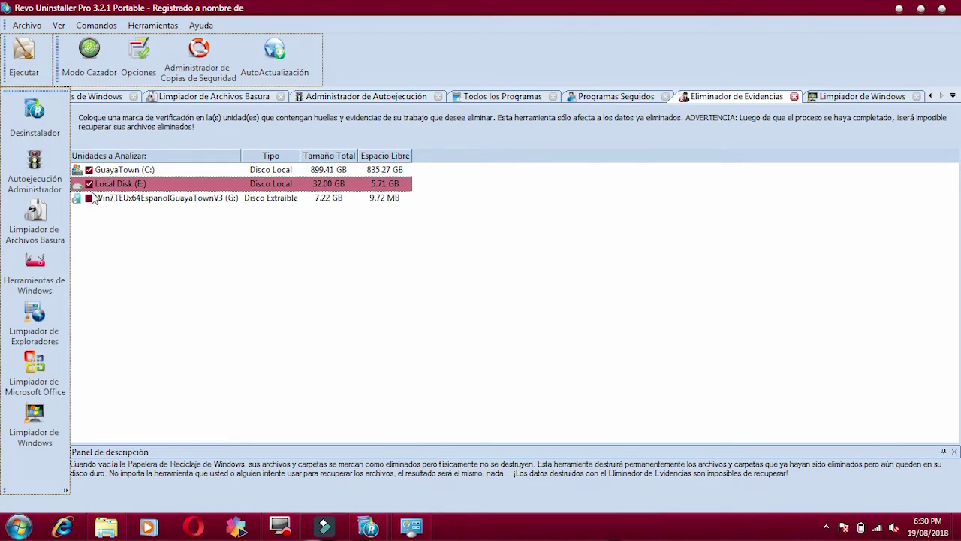
pyautogui.click(89, 171)
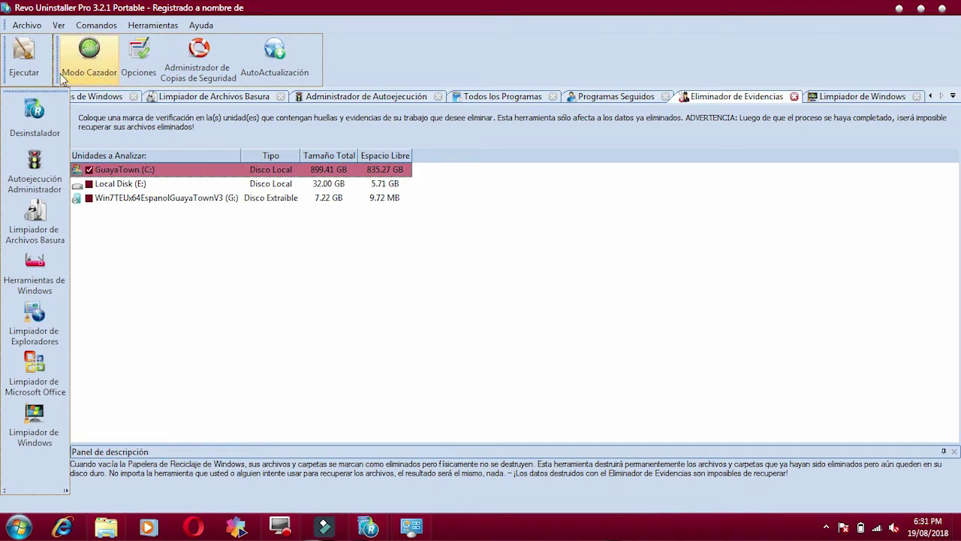
pyautogui.click(31, 71)
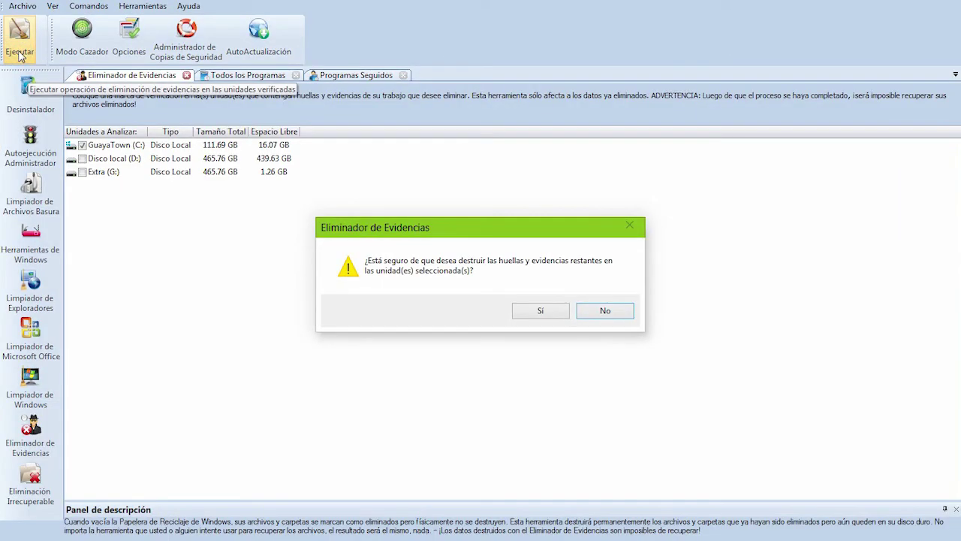
pyautogui.click(533, 310)
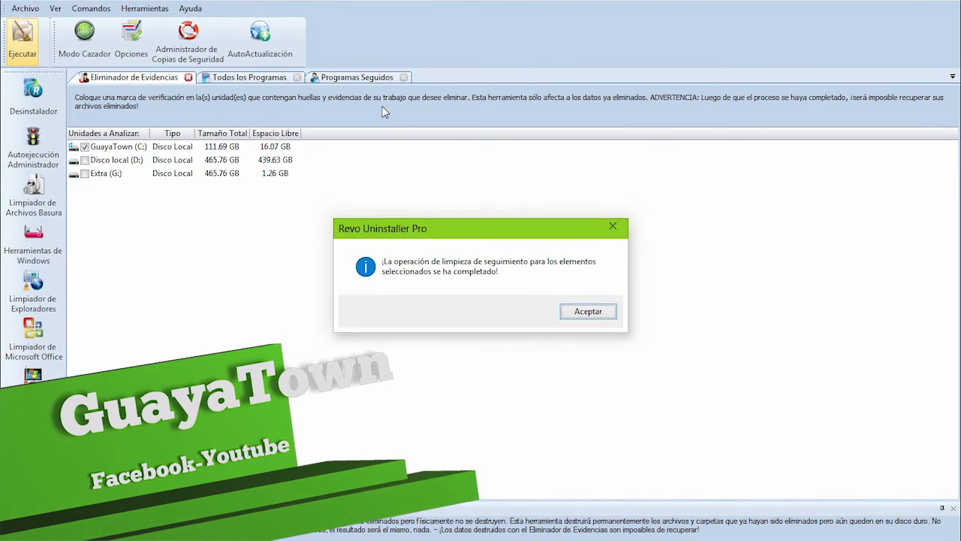
pyautogui.click(588, 312)
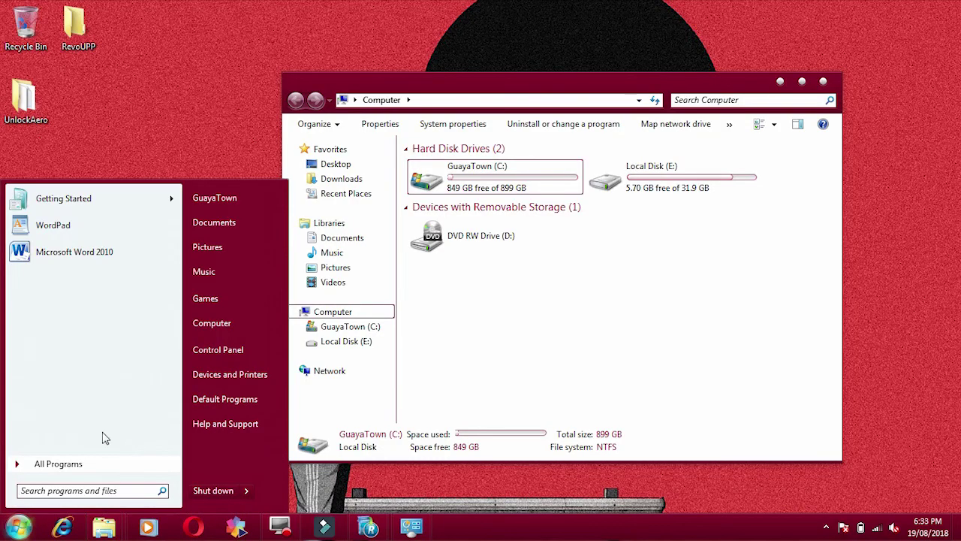